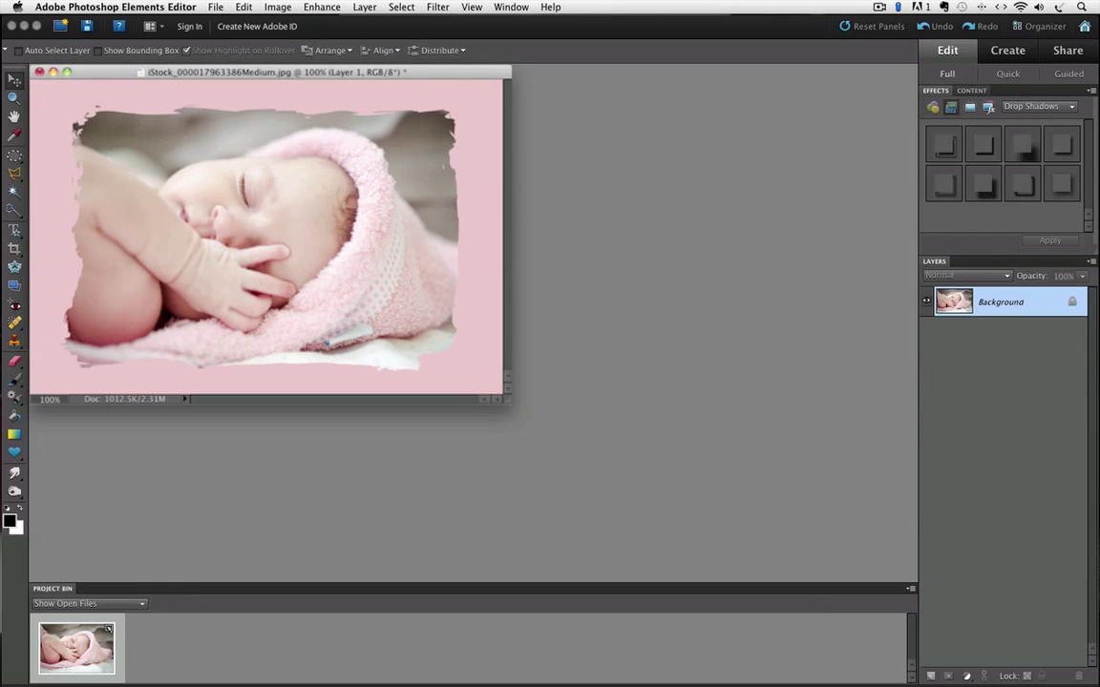
# Step: Undo the frame effect and duplicate the plain Background photo as Layer 1
pyautogui.press('super+z')
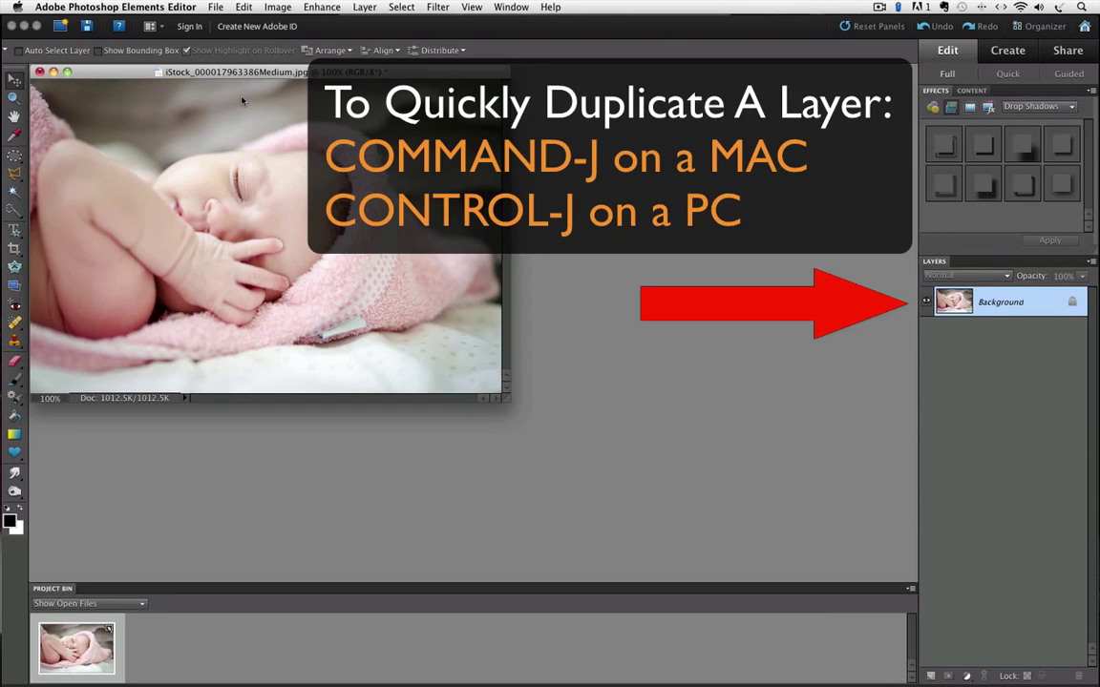
pyautogui.press('super+j')
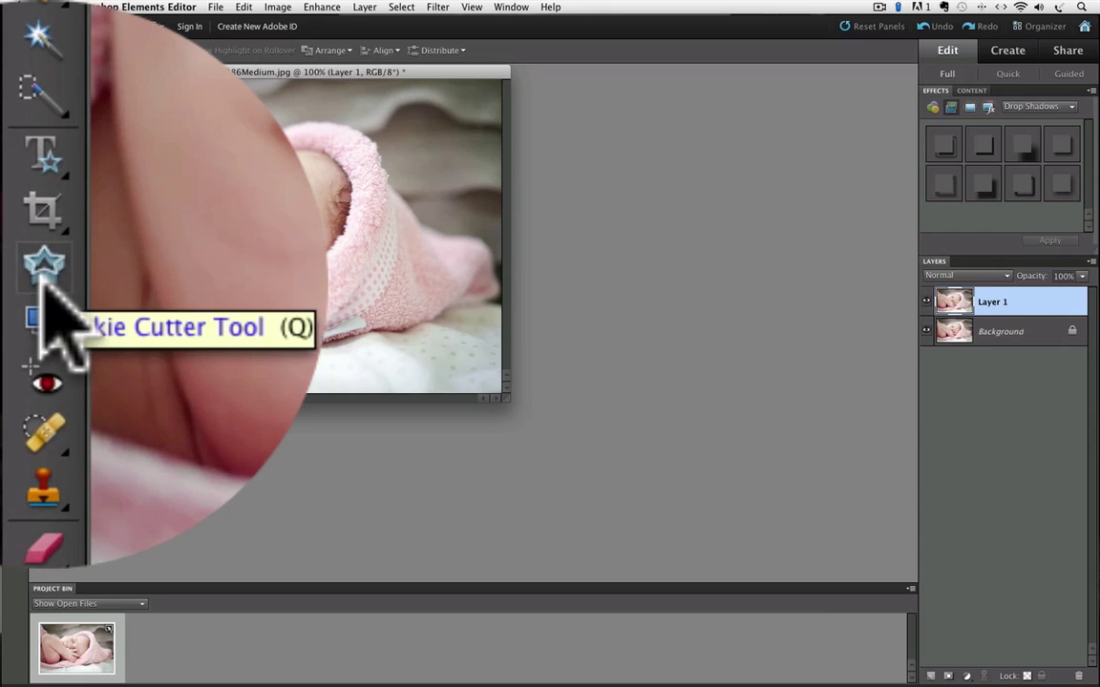
# Step: Choose the Cookie Cutter tool and load the Crop Shapes library into its Shape picker
pyautogui.click(43, 275)
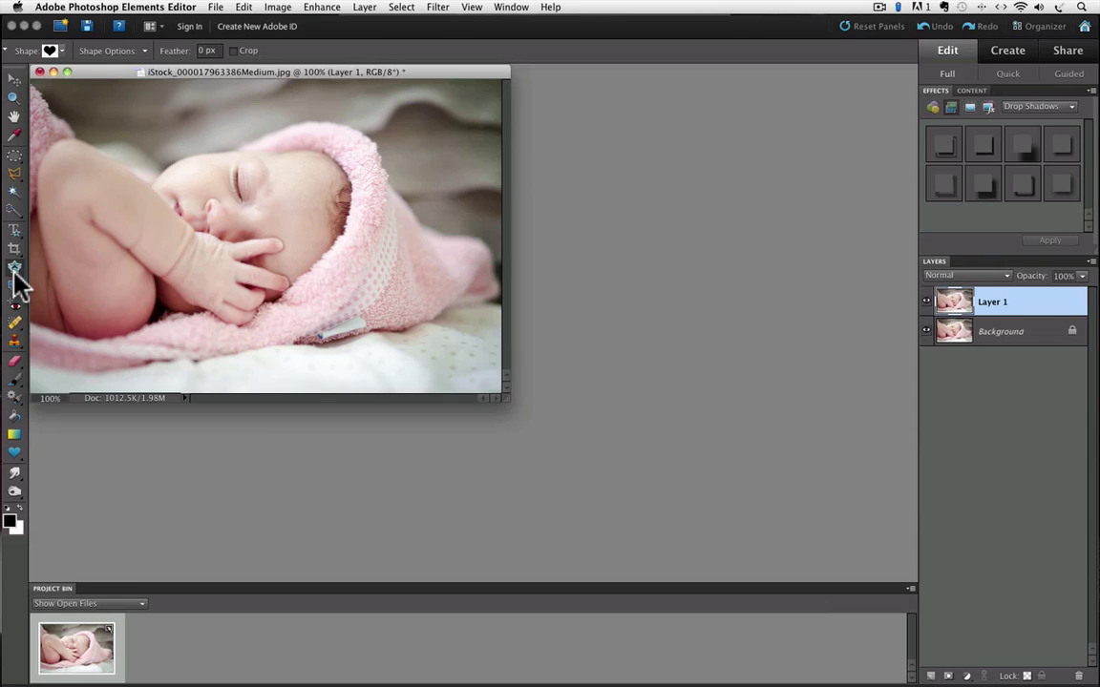
pyautogui.click(52, 50)
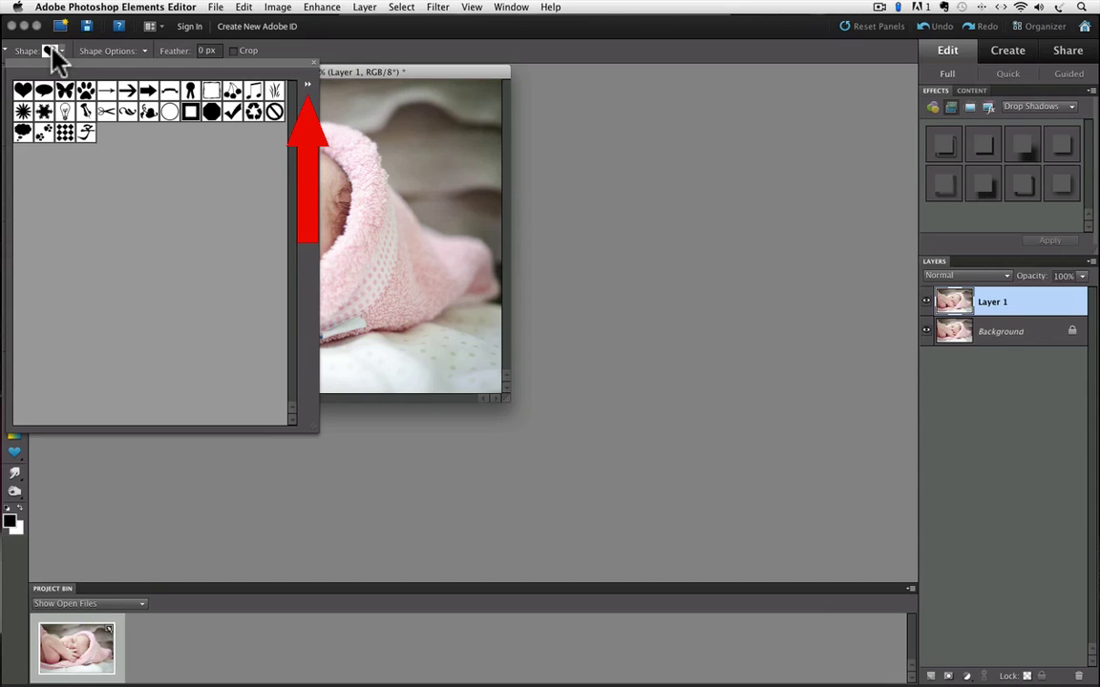
pyautogui.click(307, 84)
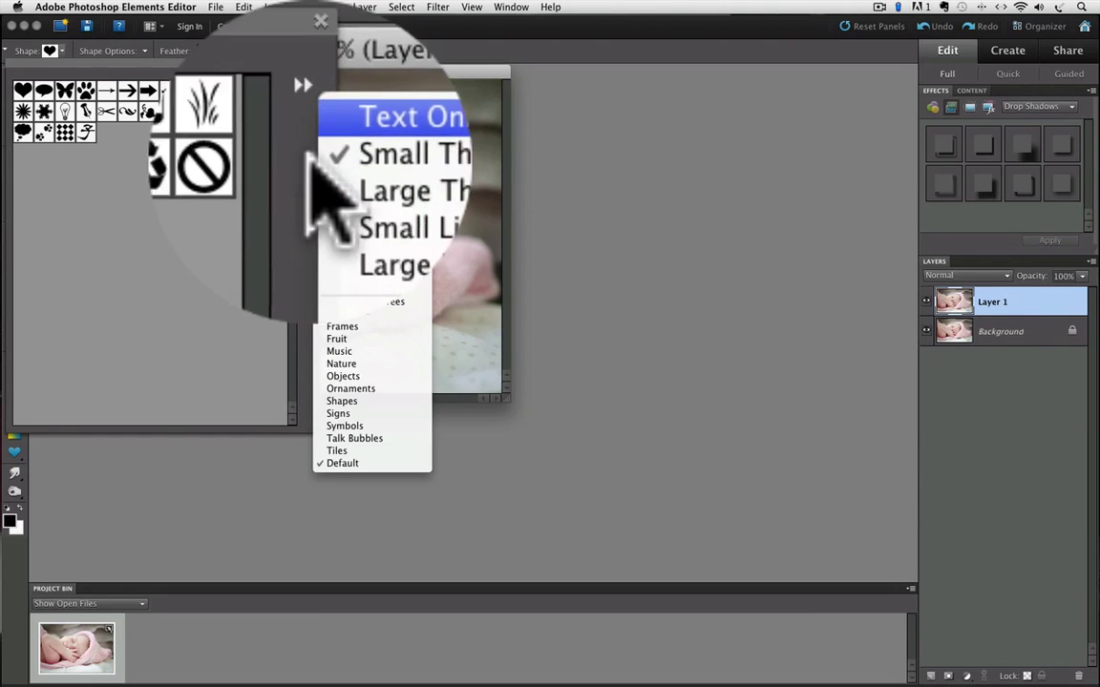
pyautogui.click(350, 249)
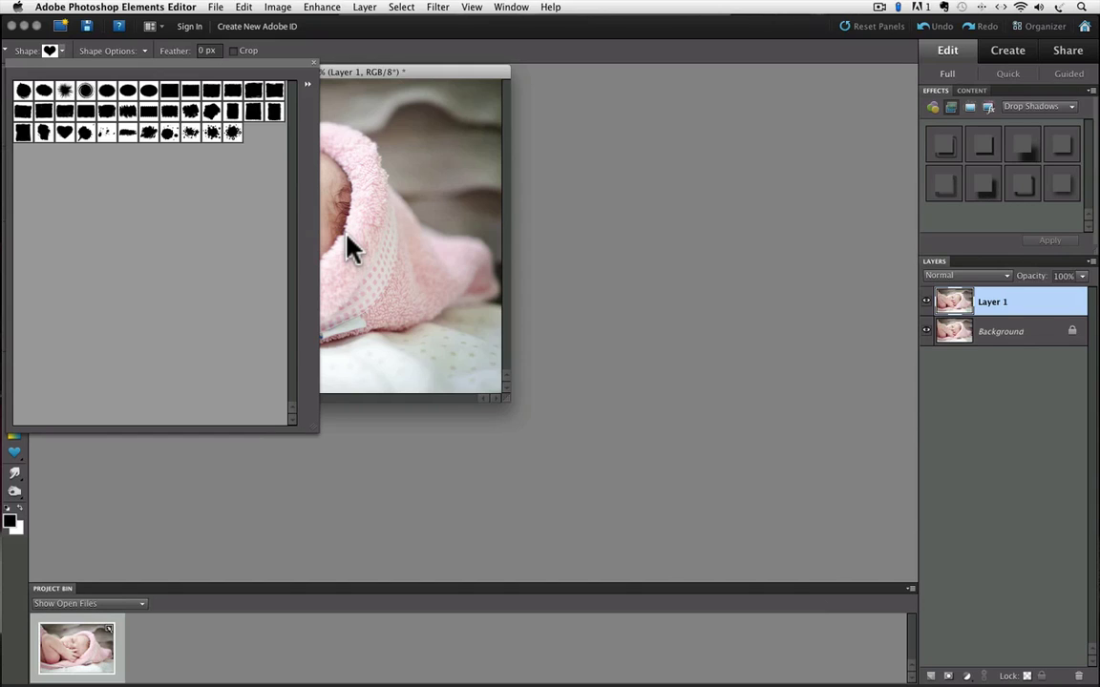
# Step: Show the shapes as large thumbnails and pick Crop Shape 11, the torn-edge rectangle
pyautogui.click(307, 84)
pyautogui.click(323, 64)
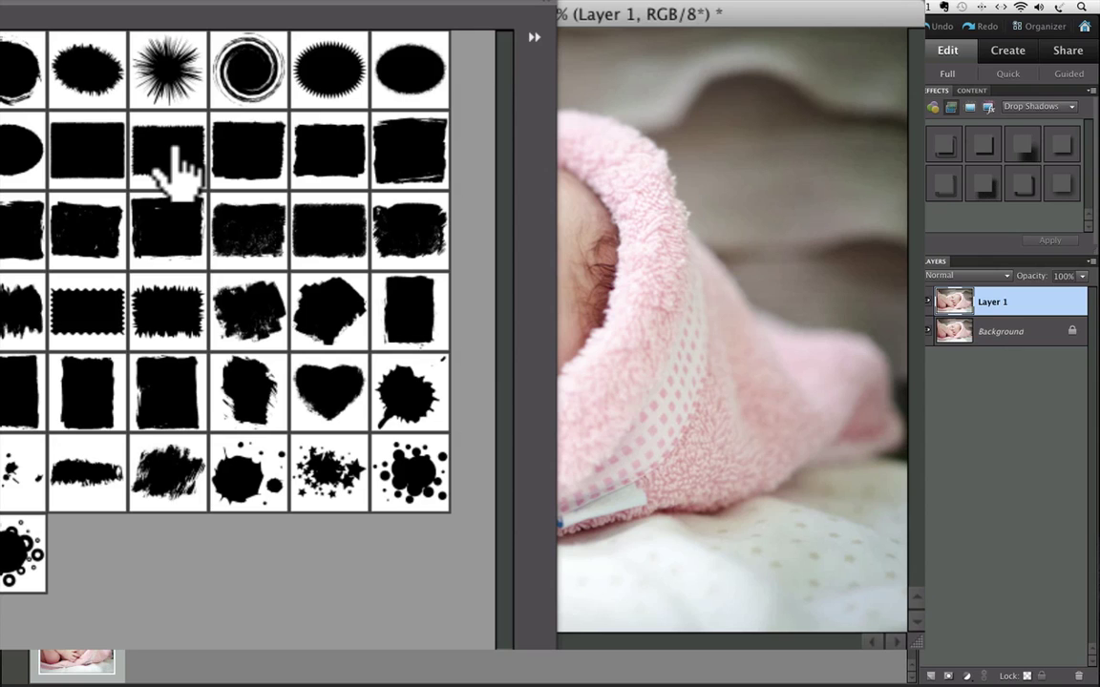
pyautogui.click(319, 164)
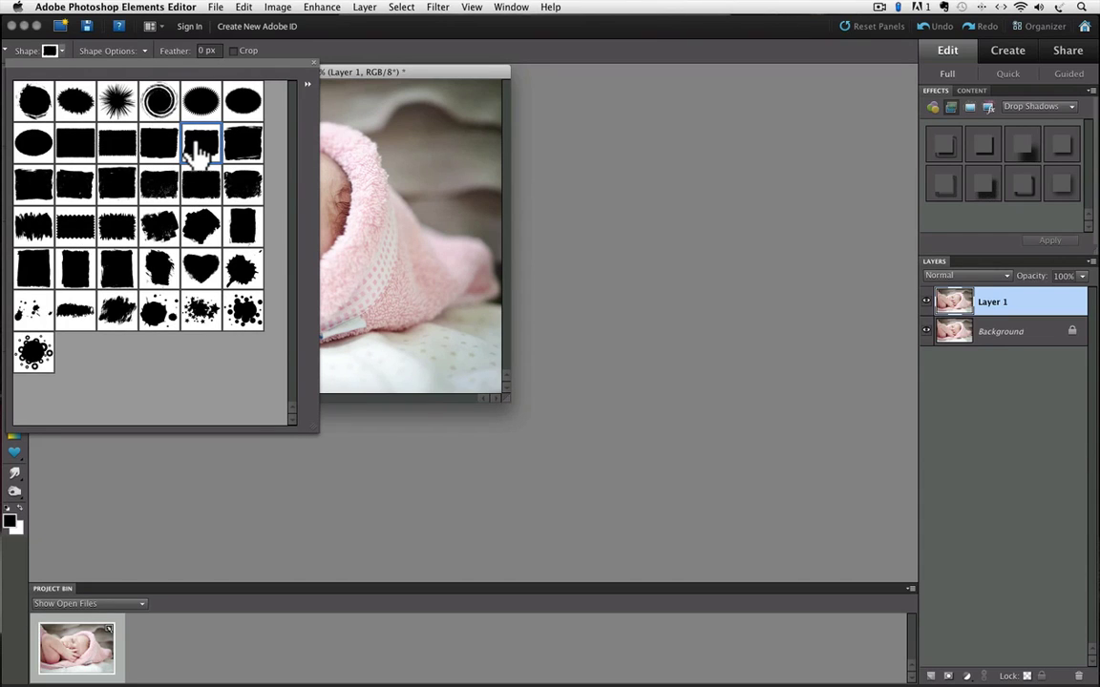
# Step: Draw the ragged-edged cutter shape across the baby photo
pyautogui.click(269, 58)
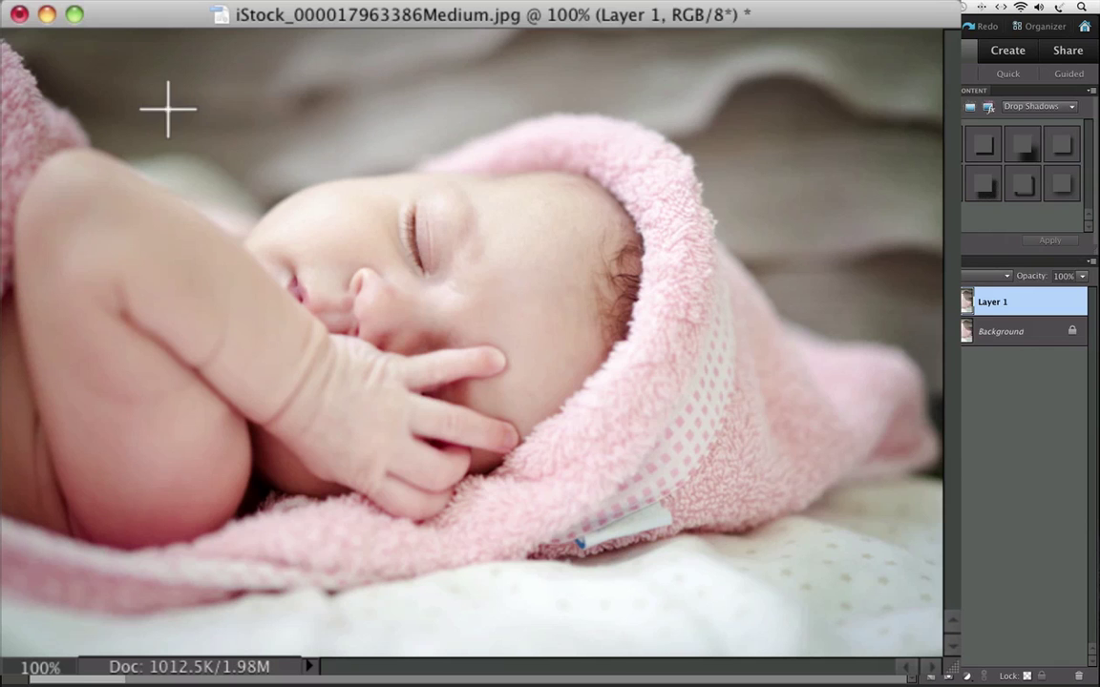
pyautogui.moveTo(113, 117); pyautogui.dragTo(450, 321)
pyautogui.moveTo(840, 514); pyautogui.dragTo(864, 566)
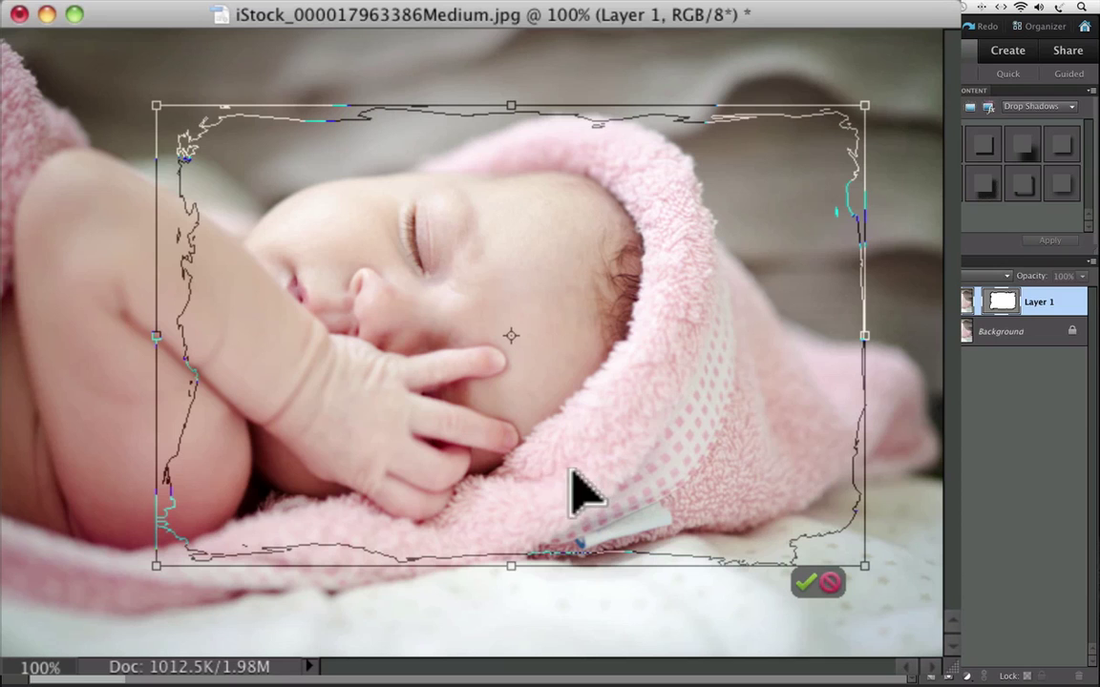
# Step: Enlarge and reposition the shape to about 112.3% × 114.9%, undoing a trial rotation
pyautogui.moveTo(140, 91); pyautogui.dragTo(72, 46)
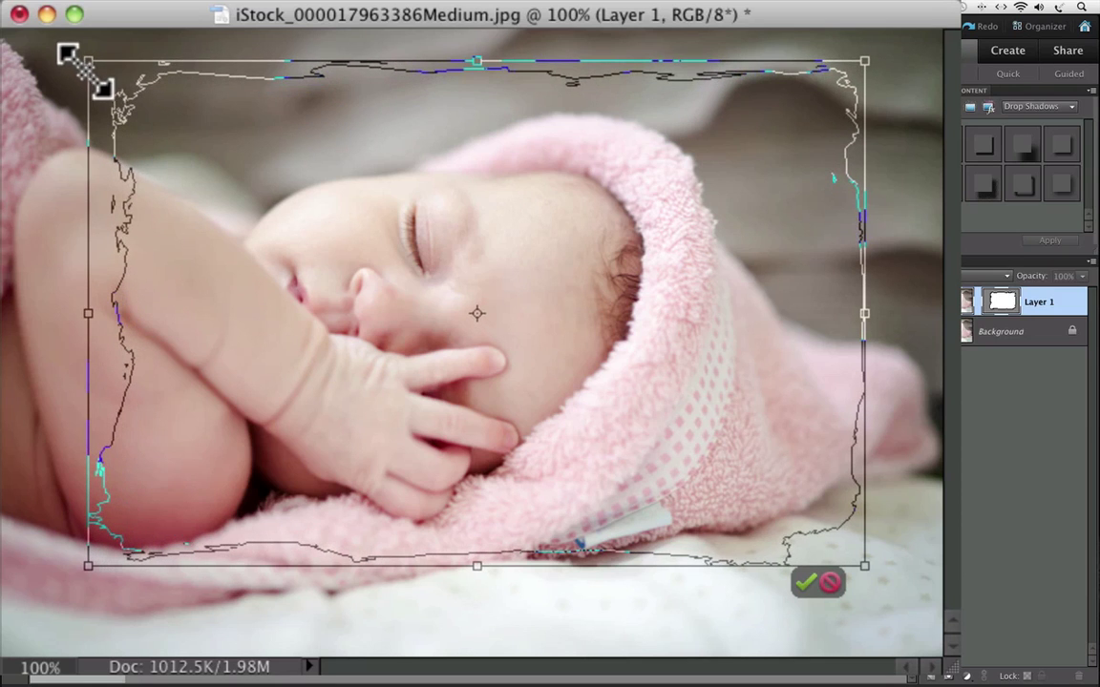
pyautogui.moveTo(477, 566); pyautogui.dragTo(477, 590)
pyautogui.moveTo(864, 322); pyautogui.dragTo(884, 322)
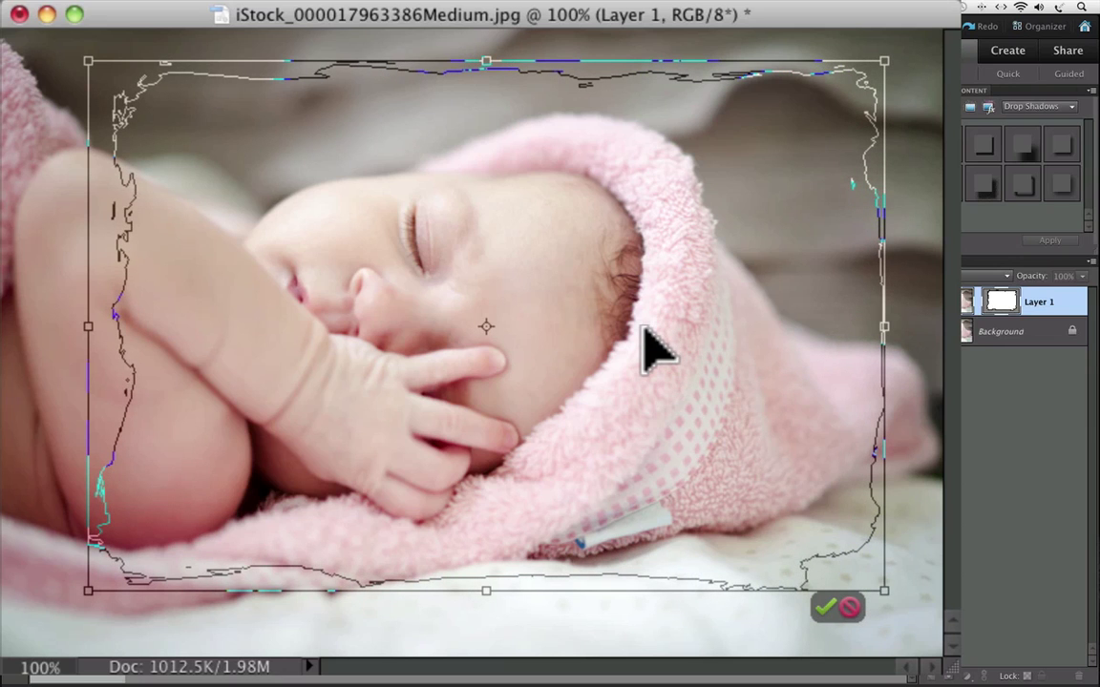
pyautogui.moveTo(642, 325); pyautogui.dragTo(602, 337)
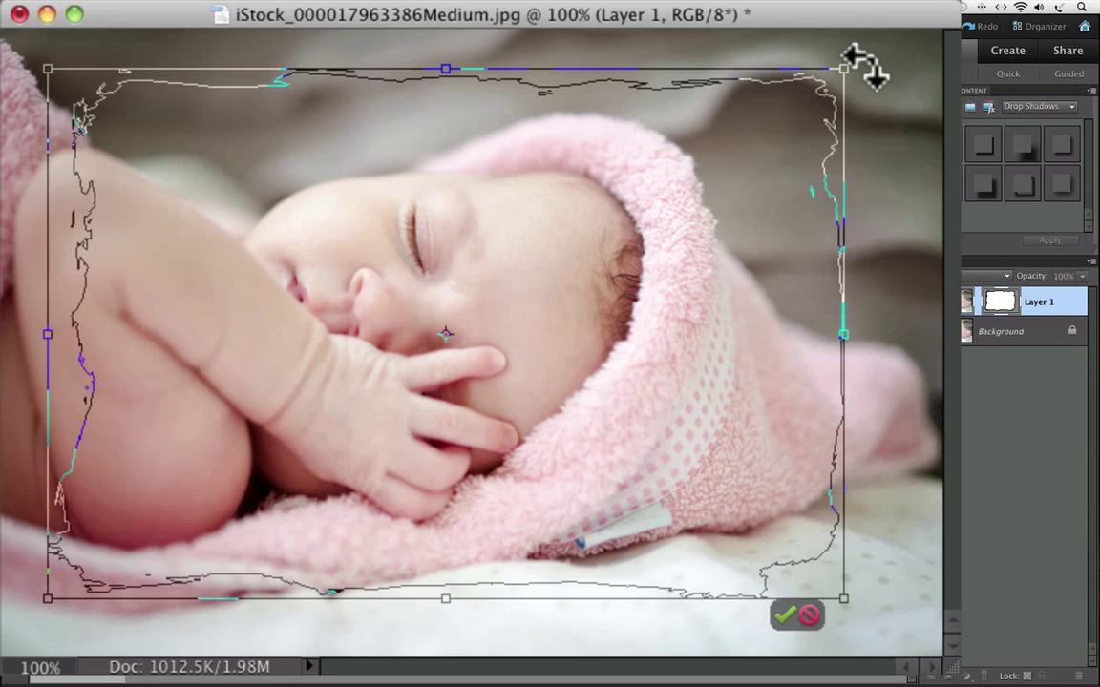
pyautogui.moveTo(852, 53); pyautogui.dragTo(915, 160)
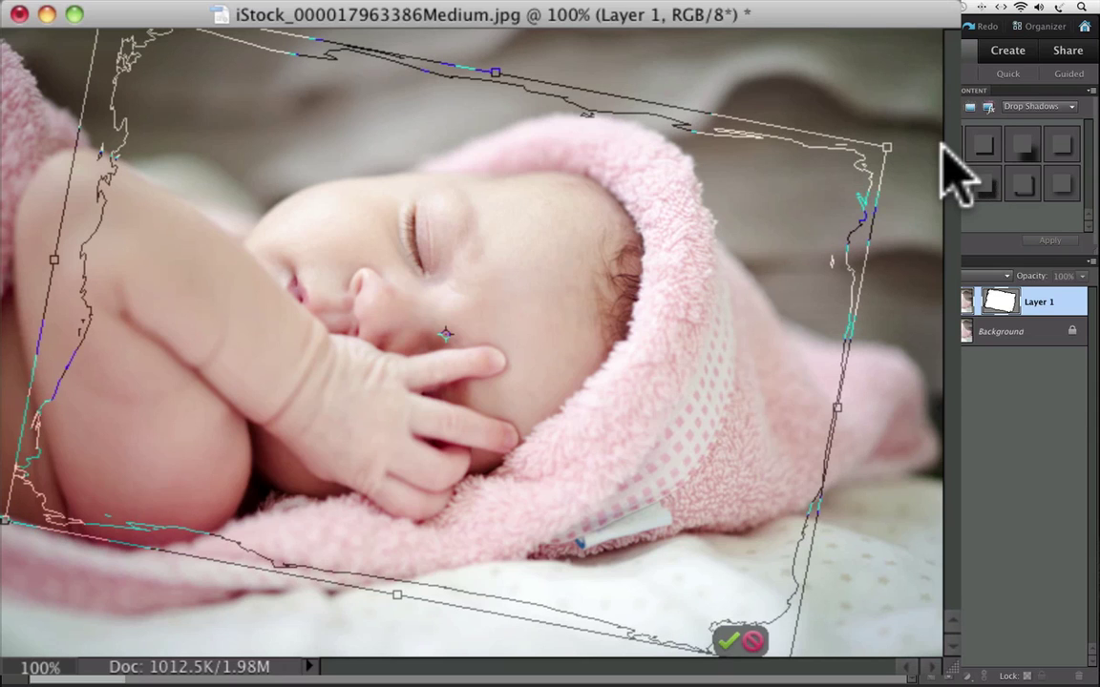
pyautogui.press('super+z')
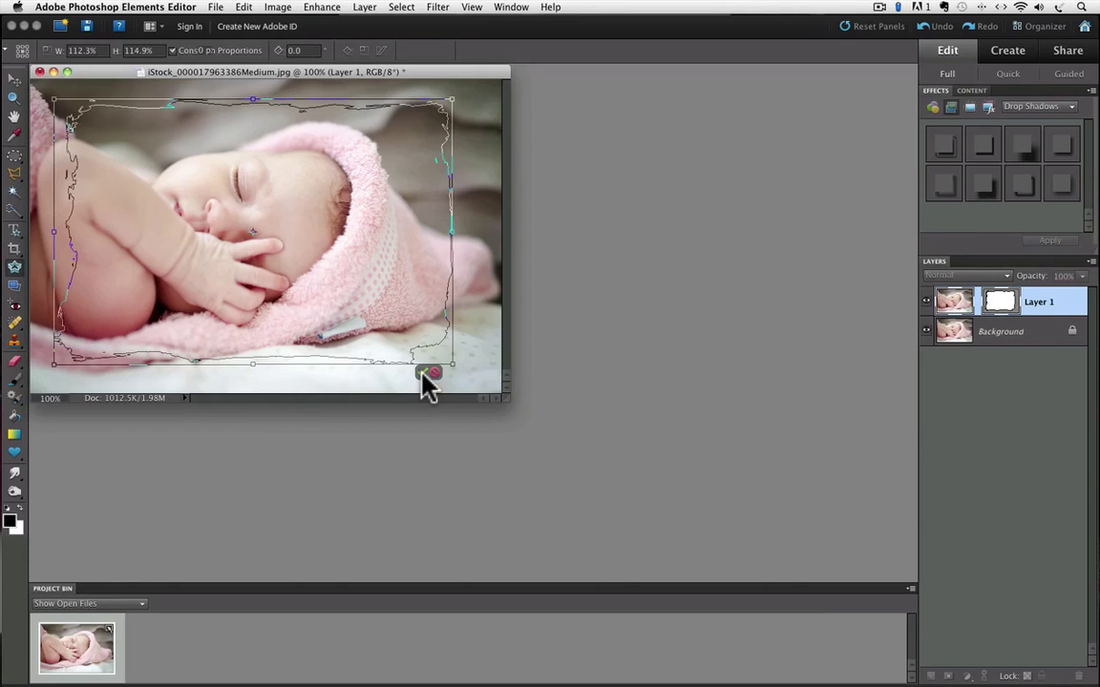
# Step: Commit the Cookie Cutter cut on Layer 1 with the green checkmark
pyautogui.click(423, 373)
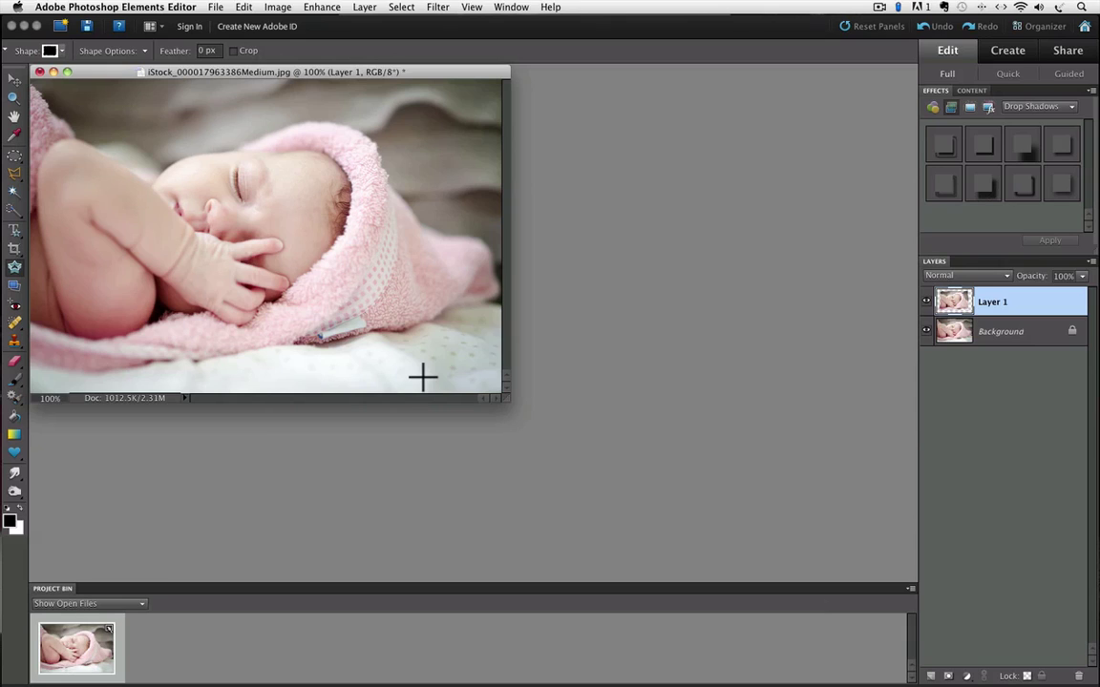
# Step: Hide the Background layer and float a taller Layers panel beside the image
pyautogui.click(926, 332)
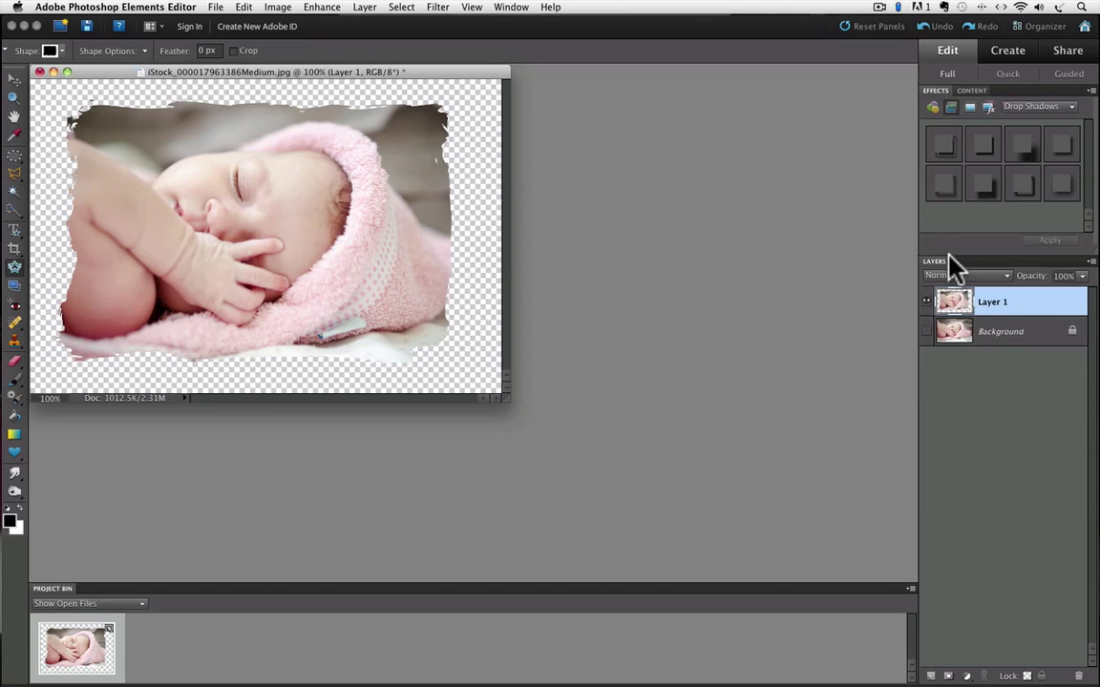
pyautogui.moveTo(945, 263); pyautogui.dragTo(555, 89)
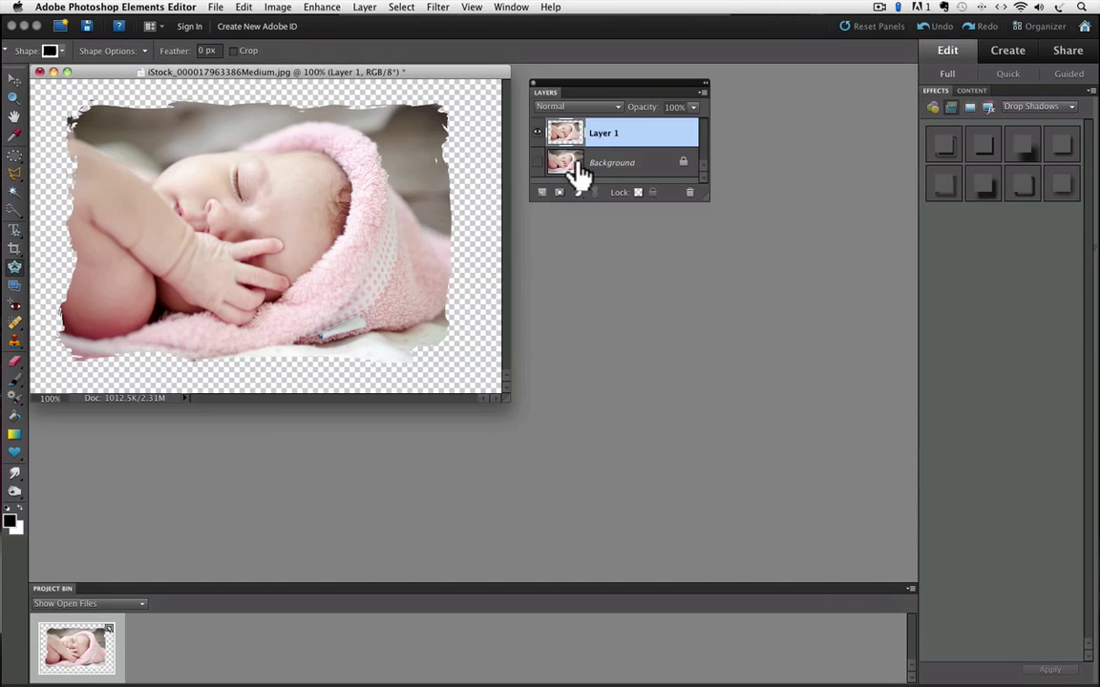
pyautogui.moveTo(705, 201); pyautogui.dragTo(707, 317)
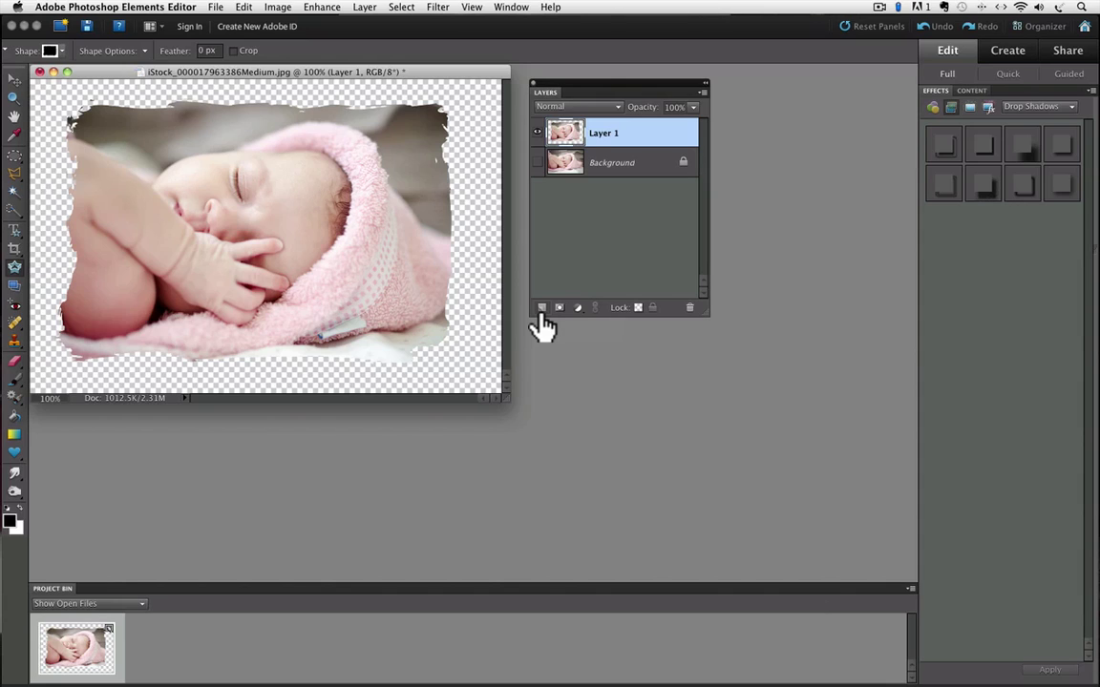
# Step: With Layer 1 selected, insert an empty Layer 2 directly beneath it
pyautogui.click(610, 164)
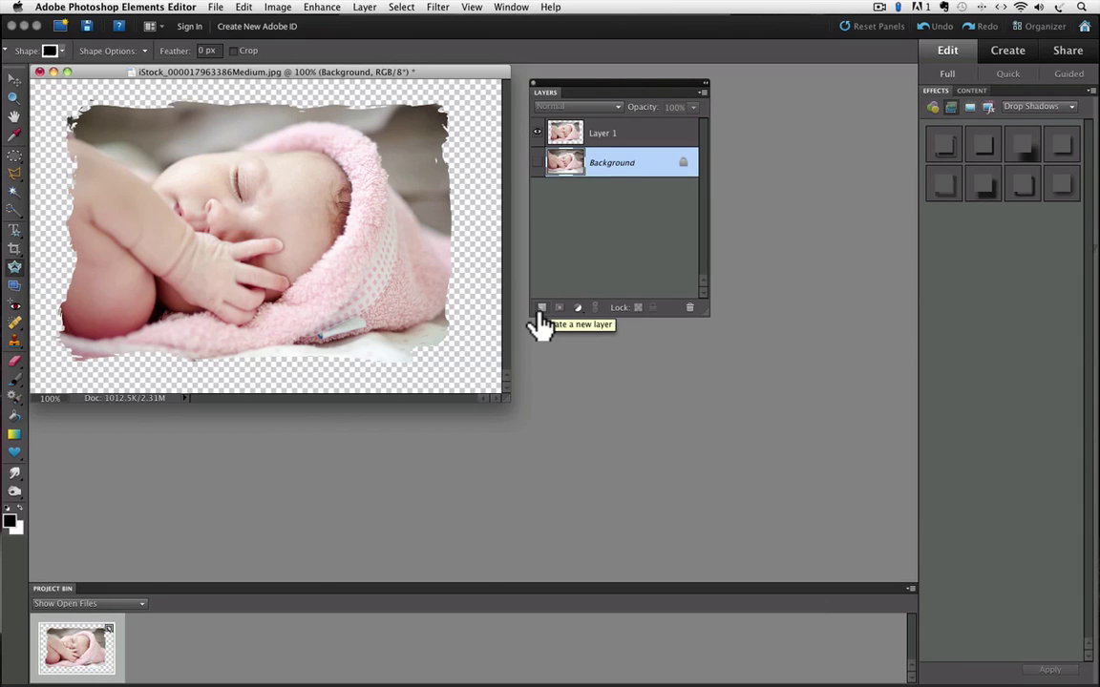
pyautogui.moveTo(626, 162); pyautogui.dragTo(604, 146)
pyautogui.click(605, 143)
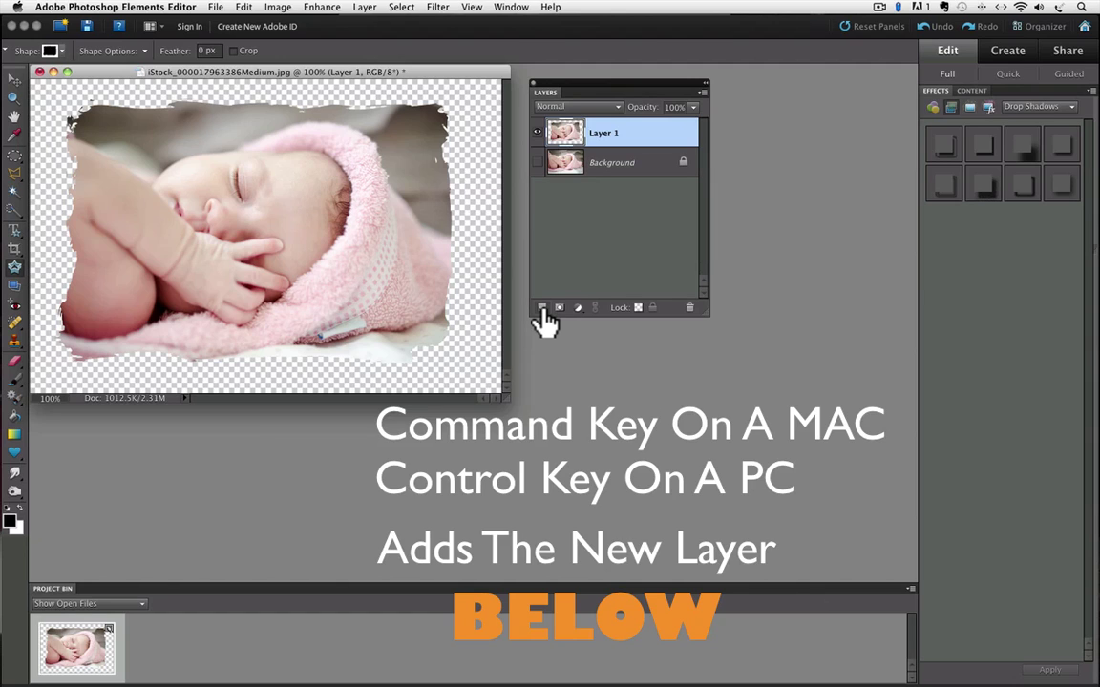
pyautogui.keyDown('super'); pyautogui.click(541, 309); pyautogui.keyUp('super')
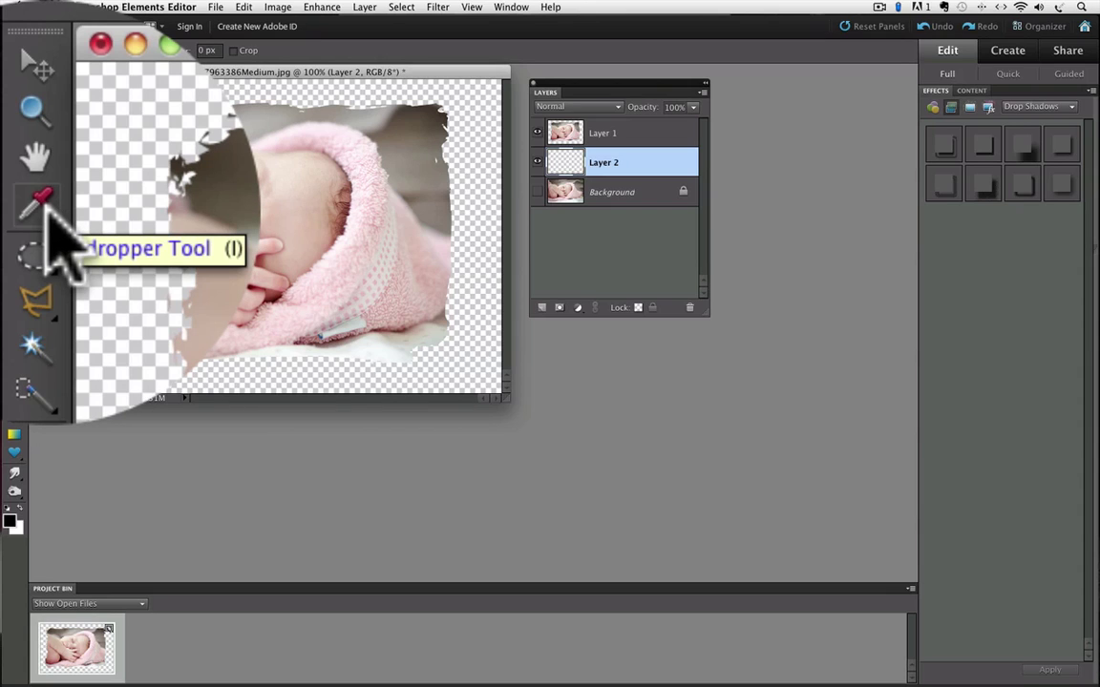
# Step: Sample the baby's pink hood as the foreground colour with the Eyedropper
pyautogui.click(15, 135)
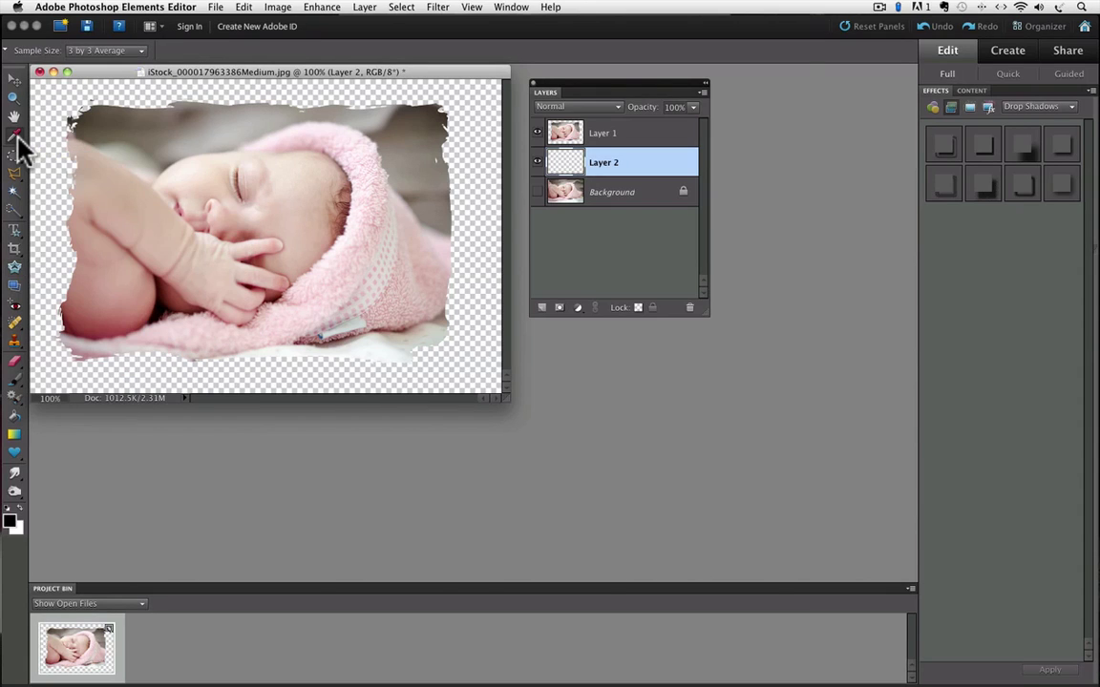
pyautogui.click(309, 144)
# Step: Fill Layer 2 with the pink Foreground Color using Edit > Fill Layer
pyautogui.click(244, 8)
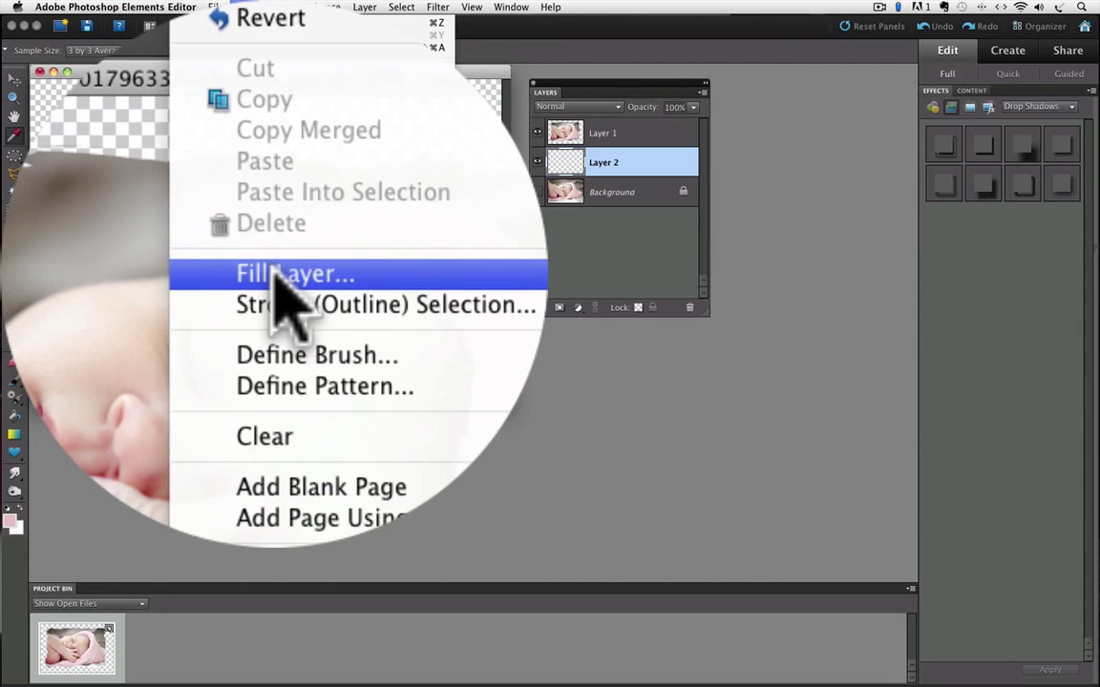
pyautogui.click(271, 152)
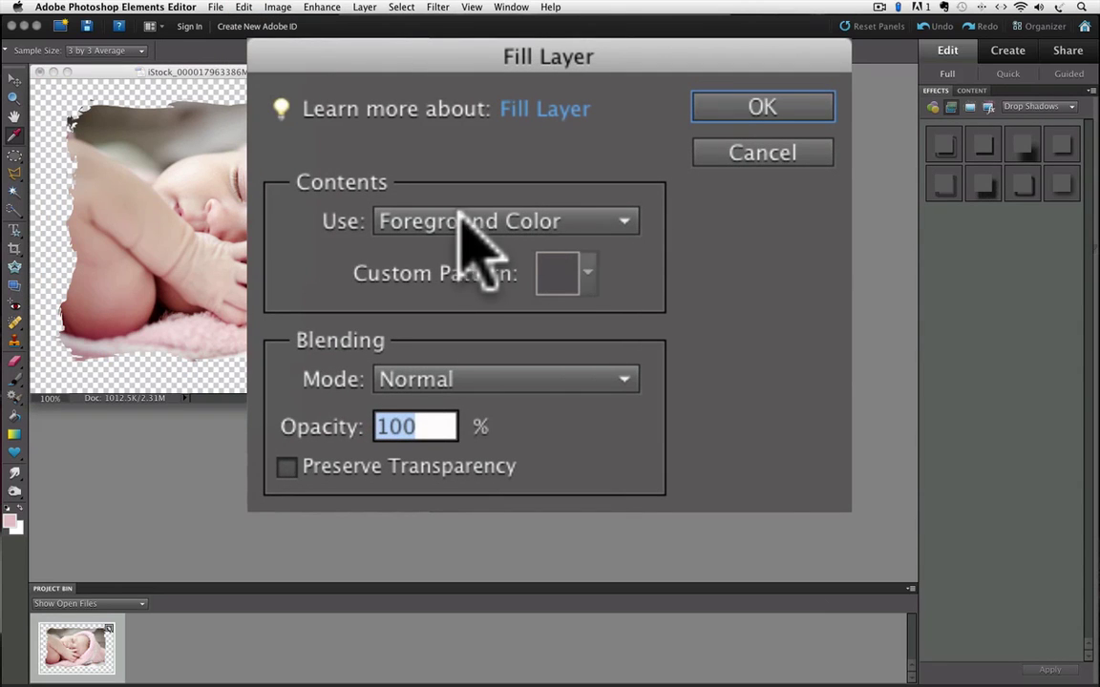
pyautogui.click(652, 186)
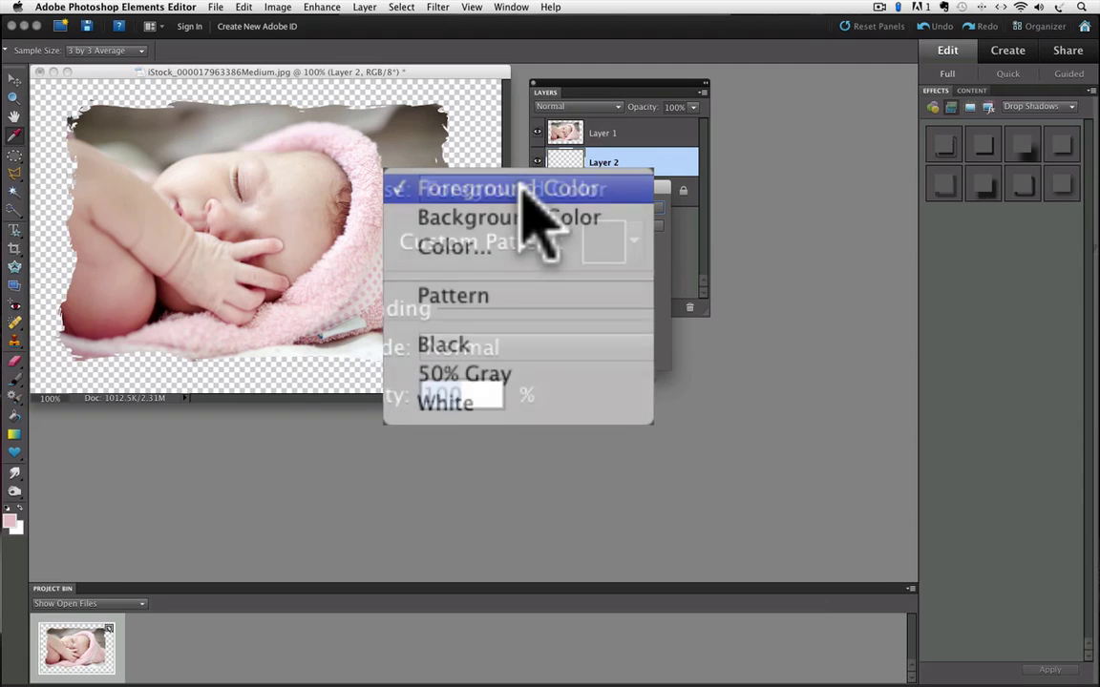
pyautogui.click(526, 188)
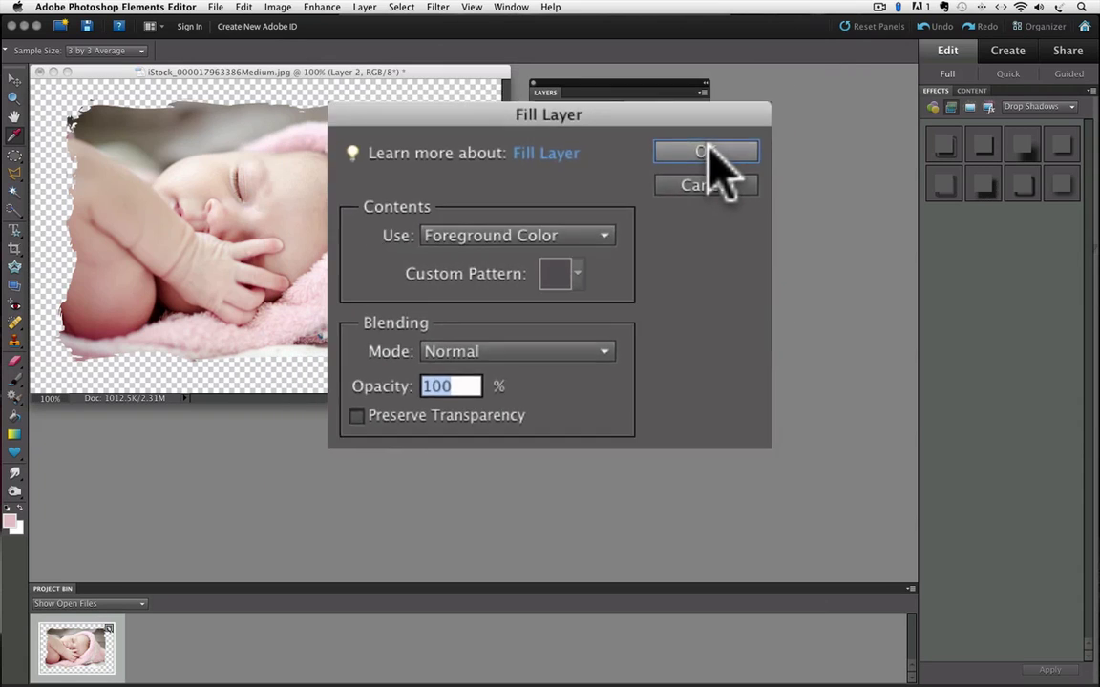
pyautogui.click(762, 107)
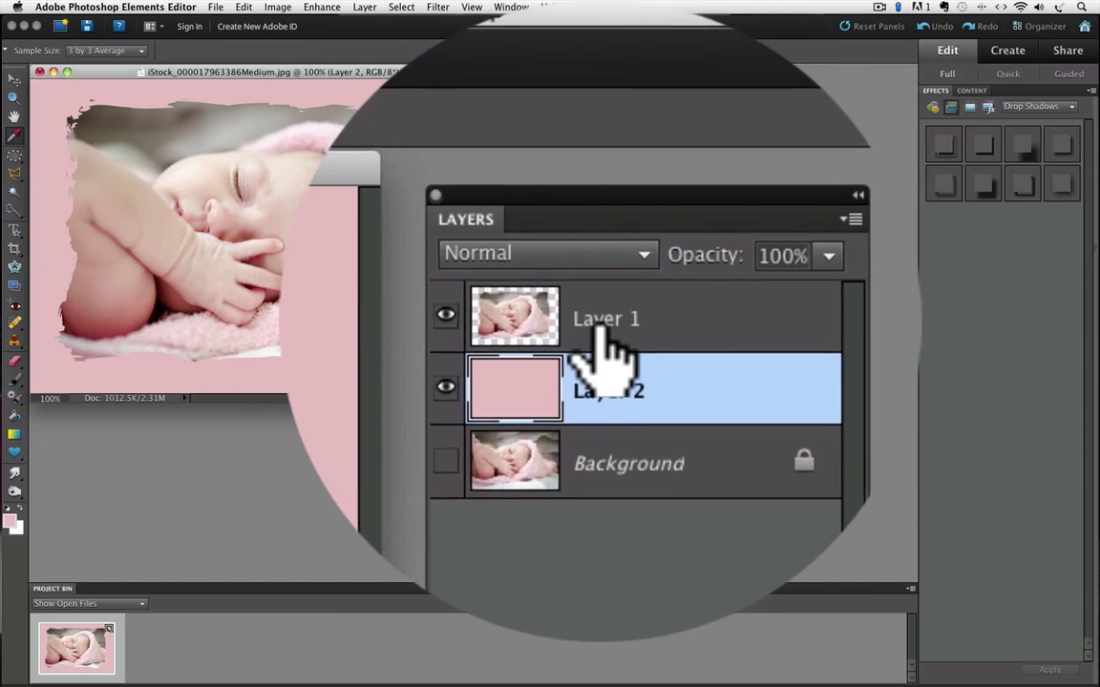
# Step: Move Layer 1's torn-edge cutout a few pixels right and down
pyautogui.click(600, 135)
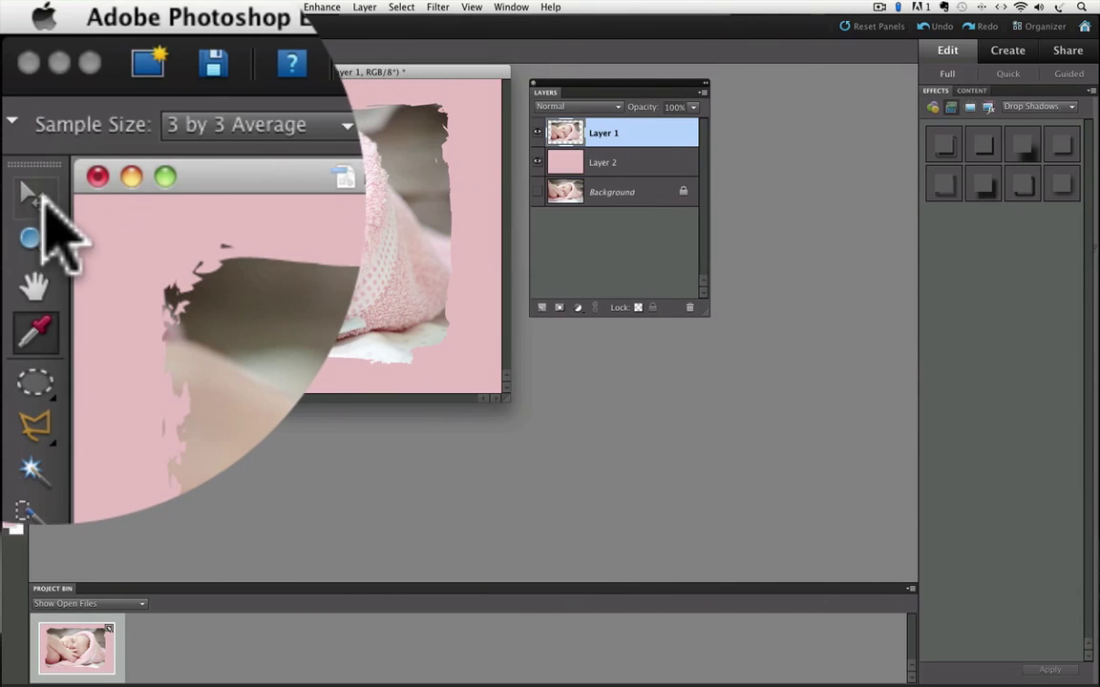
pyautogui.click(15, 80)
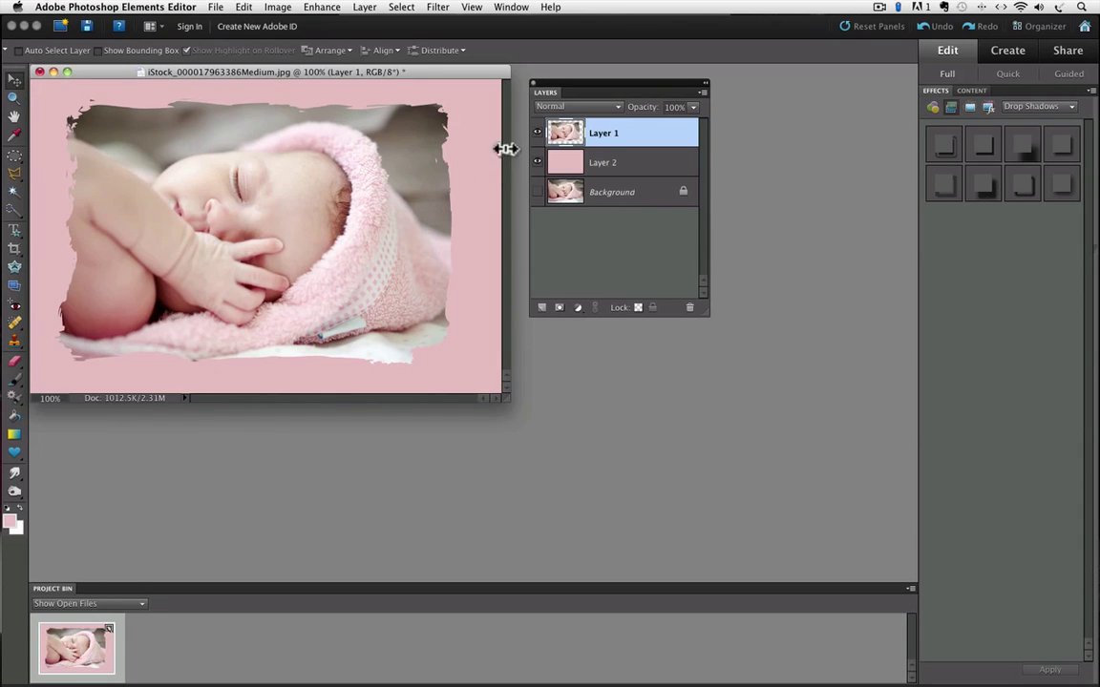
pyautogui.moveTo(313, 179)
pyautogui.mouseDown()
pyautogui.moveTo(288, 171)
pyautogui.moveTo(325, 187)
pyautogui.moveTo(317, 185)
pyautogui.mouseUp()
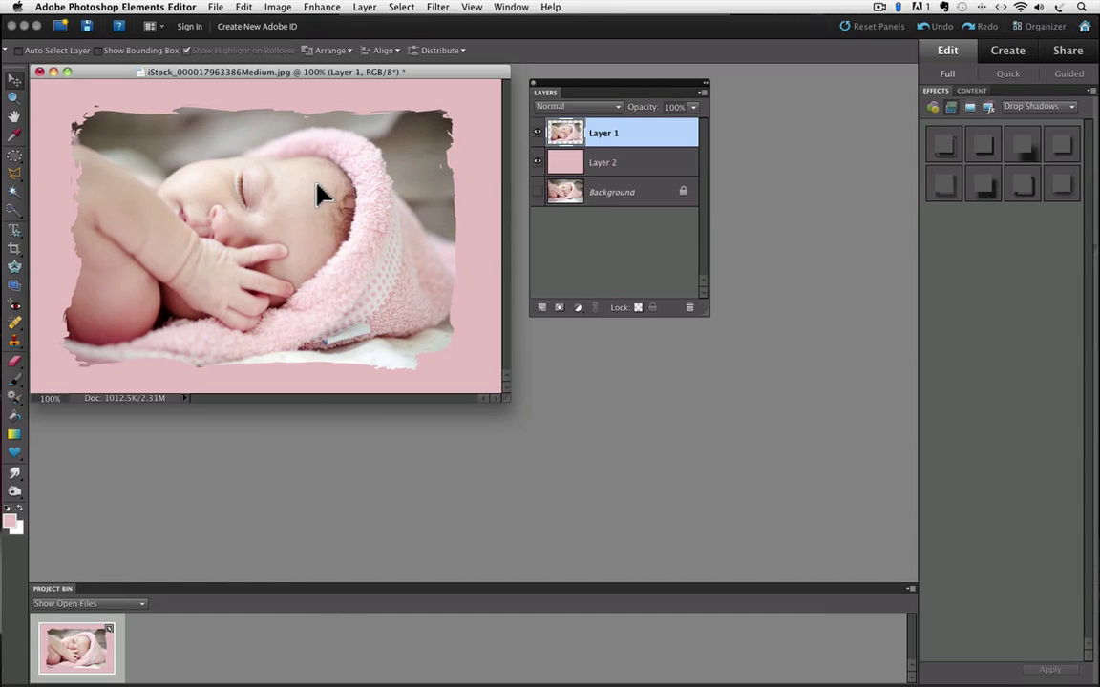
pyautogui.moveTo(317, 184); pyautogui.dragTo(320, 184)
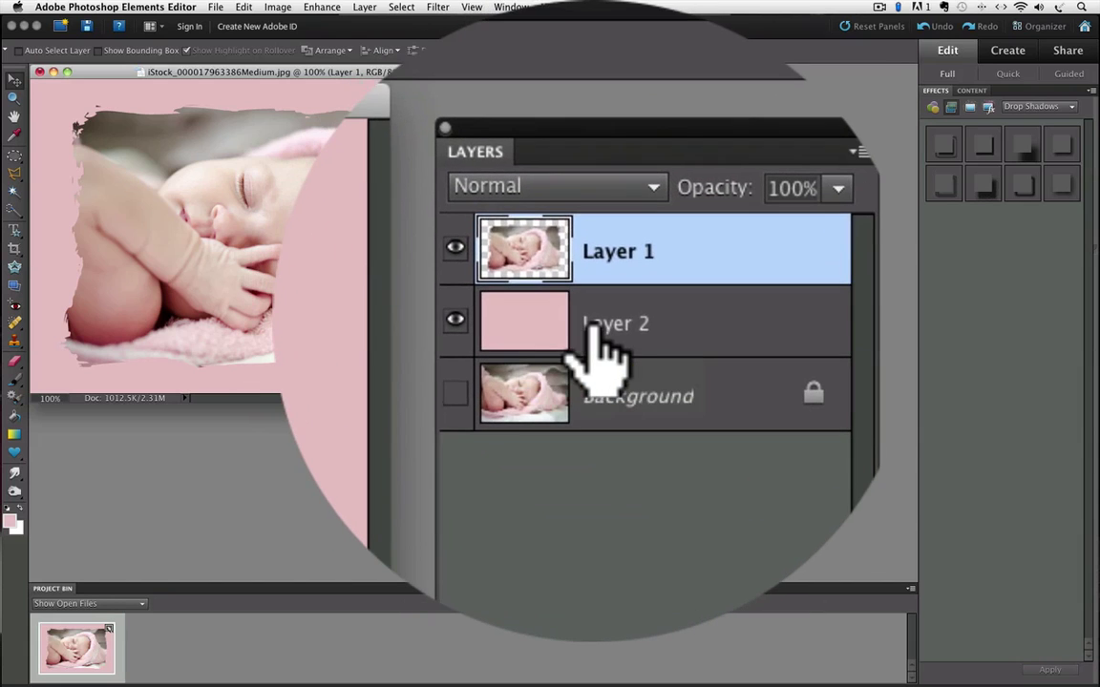
# Step: Set the foreground colour to bright red and refill Layer 2 with it
pyautogui.click(635, 214)
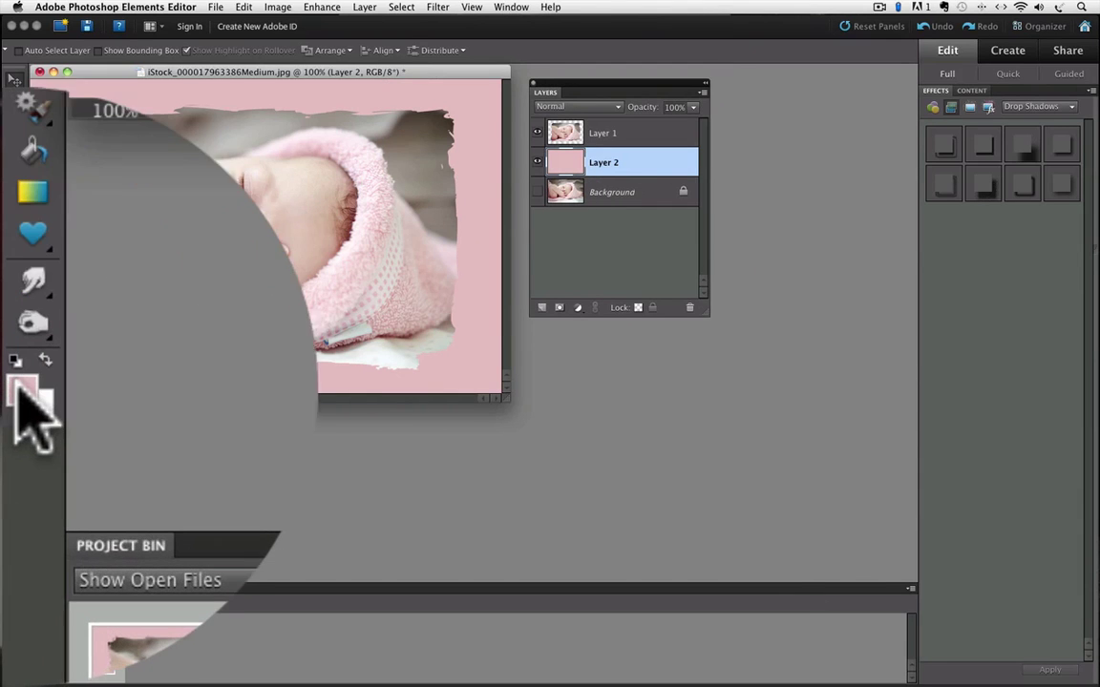
pyautogui.click(12, 517)
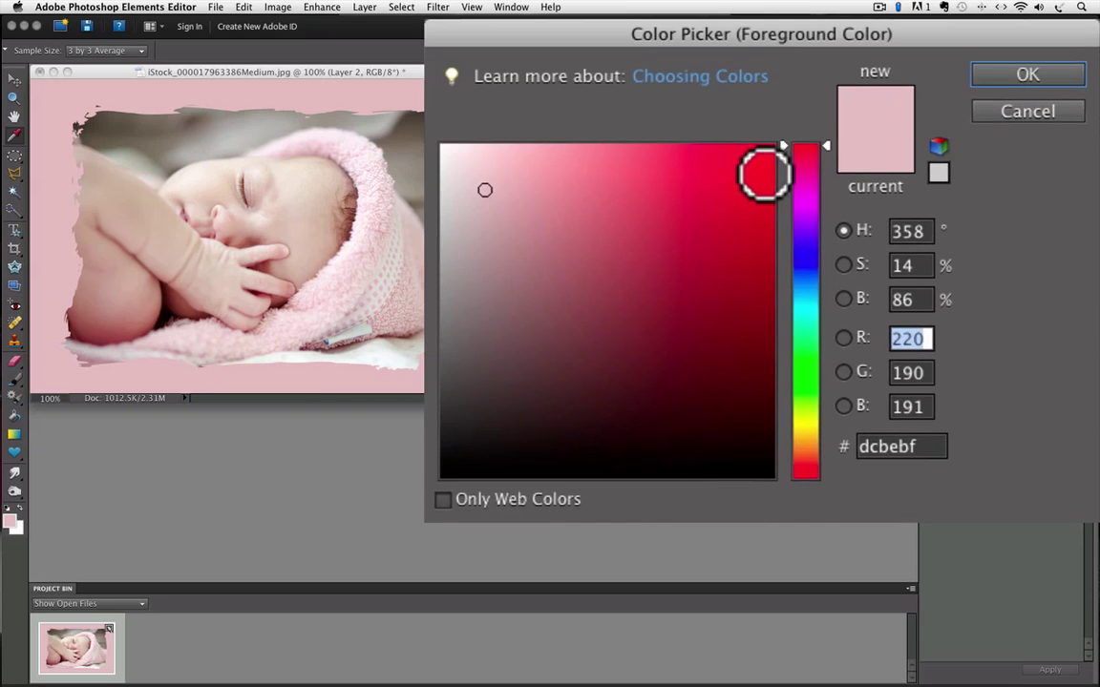
pyautogui.click(863, 223)
pyautogui.click(1022, 76)
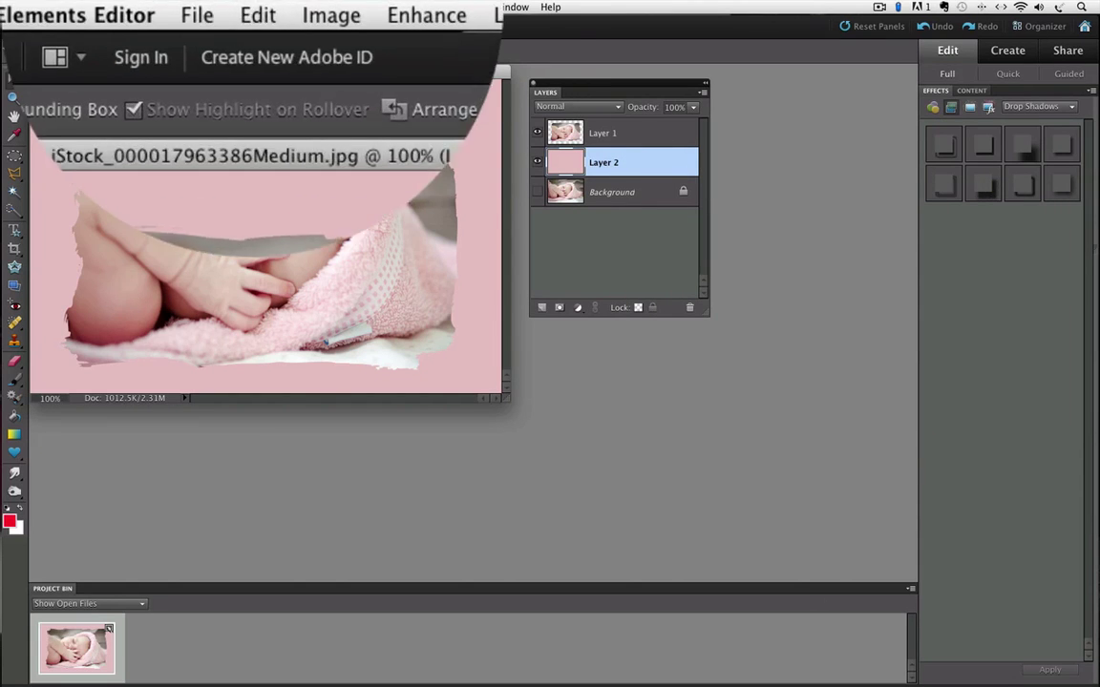
pyautogui.click(306, 297)
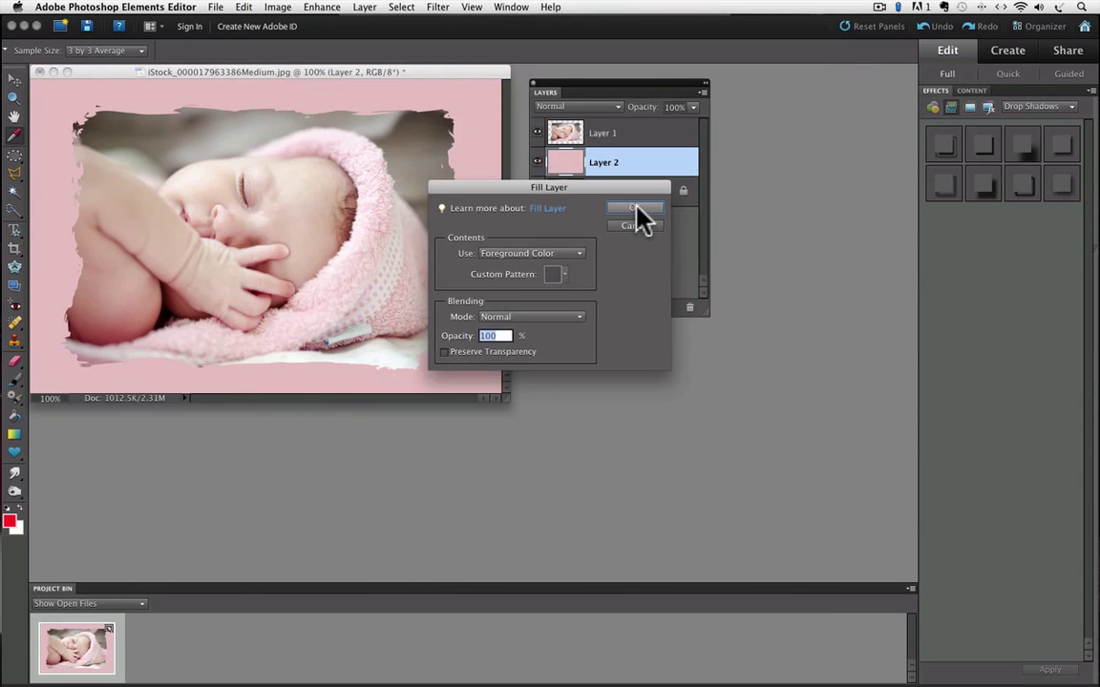
pyautogui.click(636, 211)
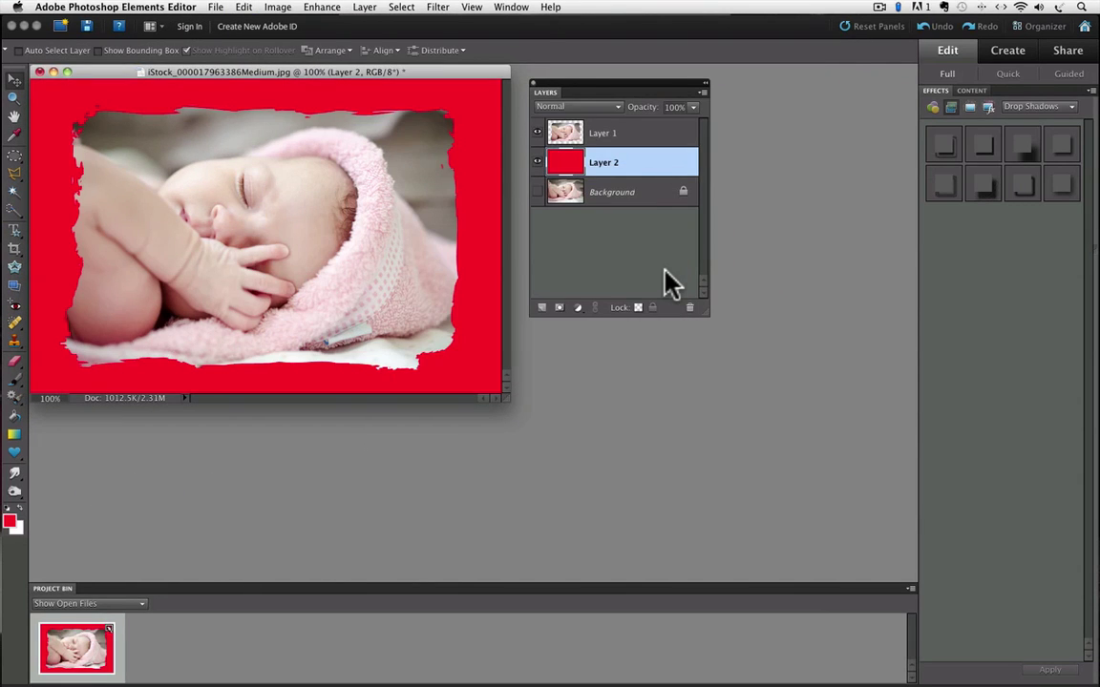